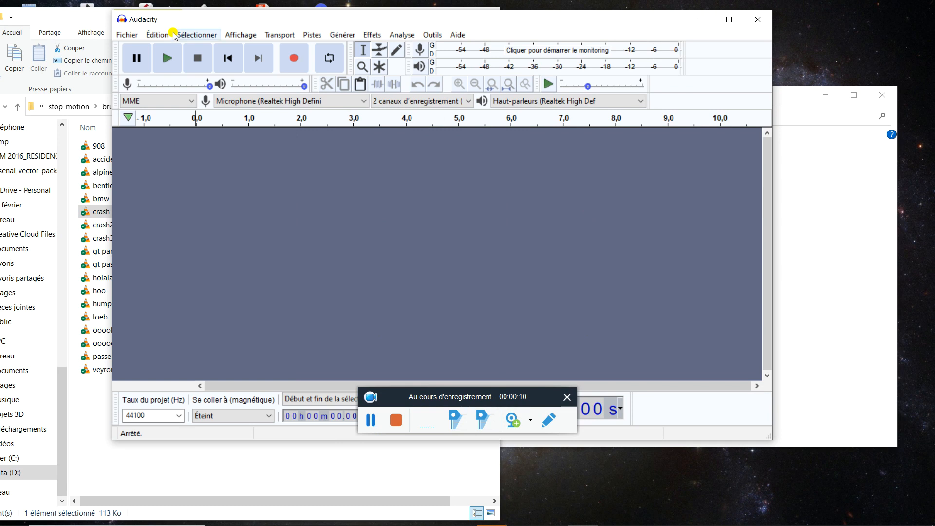
left_click(728, 19)
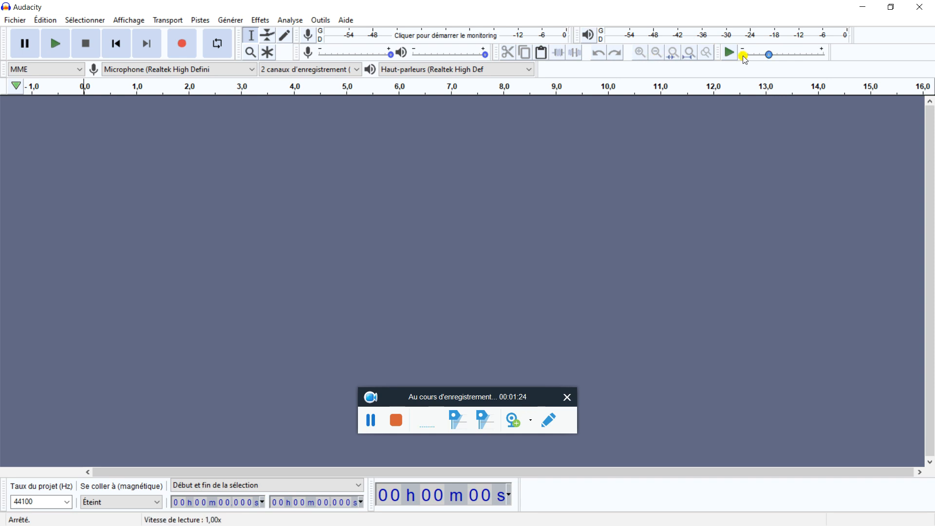
mouse_move(760, 56)
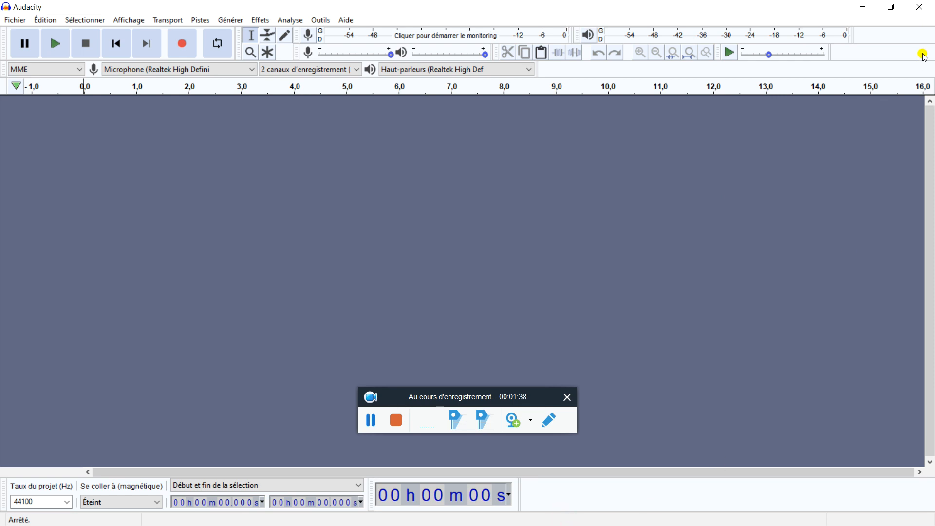
left_click(891, 9)
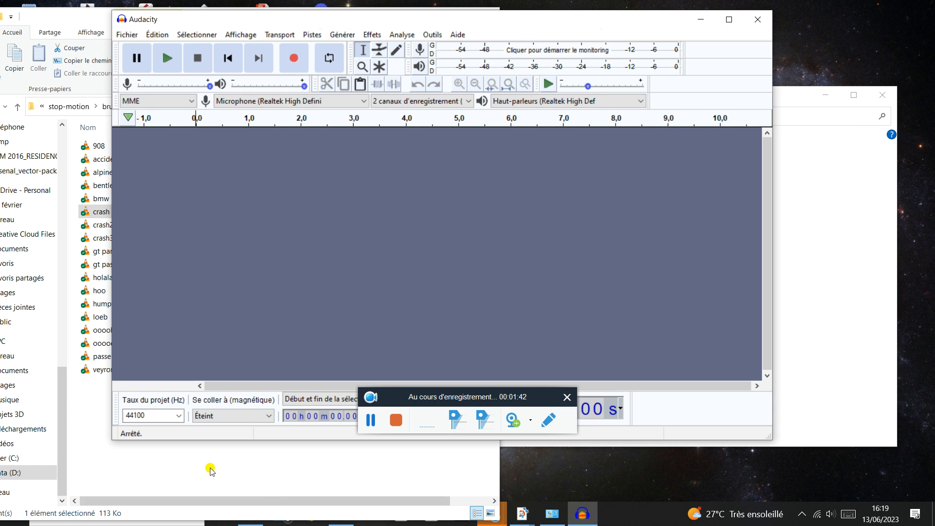
Import the crash sound from the bruitage folder into the empty Audacity project and maximize the project window.
left_click(174, 469)
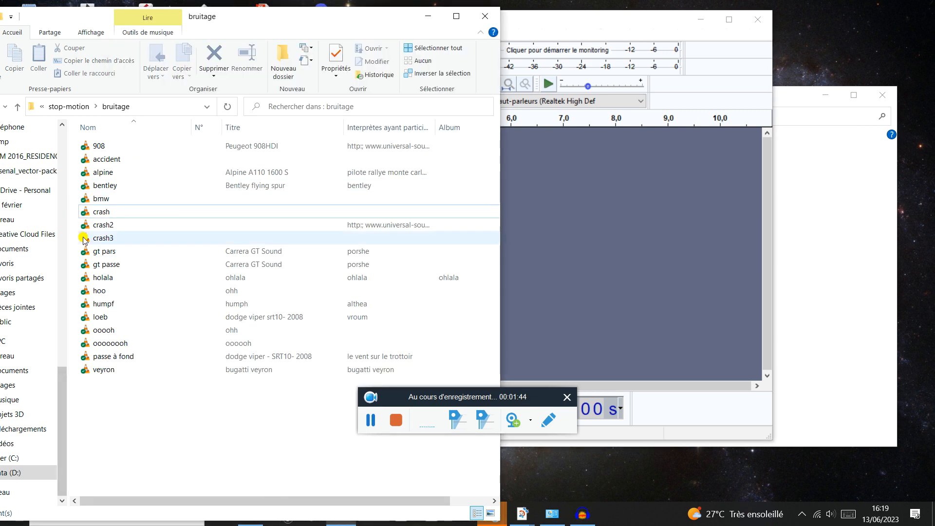
left_click(109, 212)
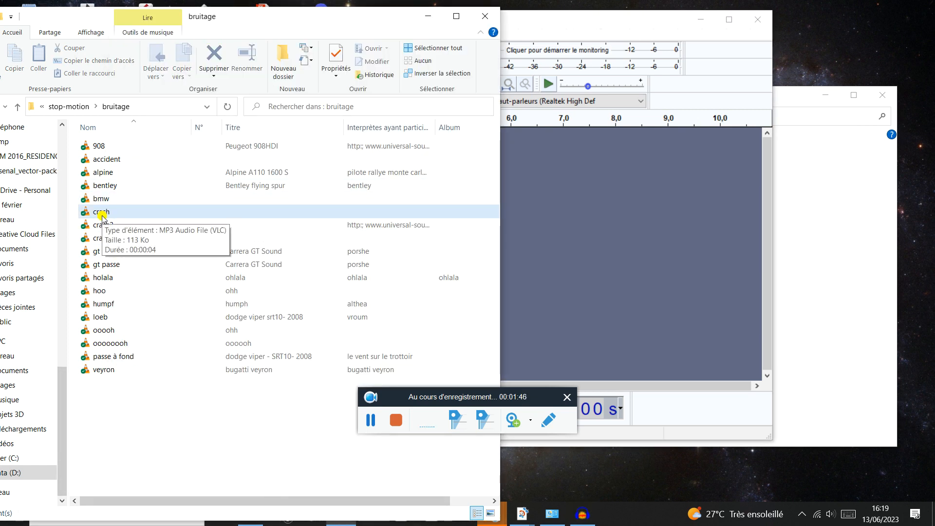
left_click_drag(102, 214, 583, 234)
left_click(602, 26)
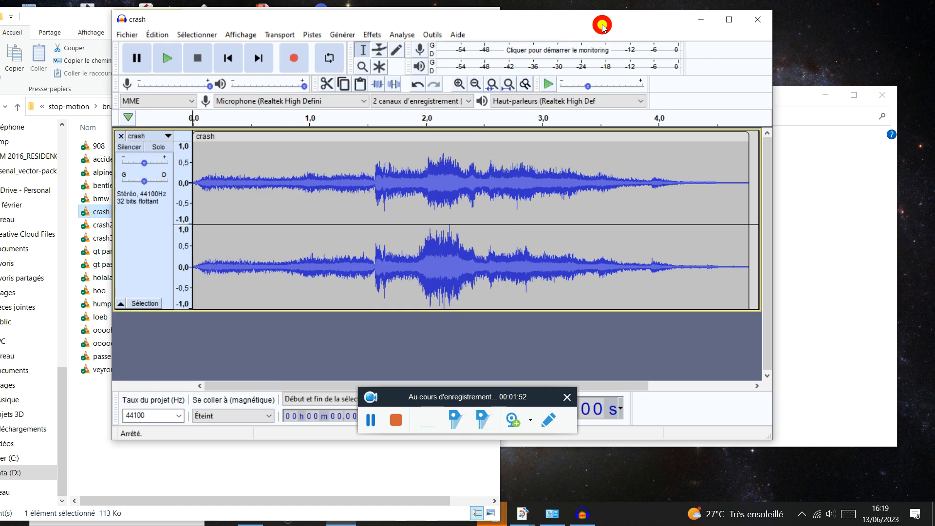
double_click(732, 22)
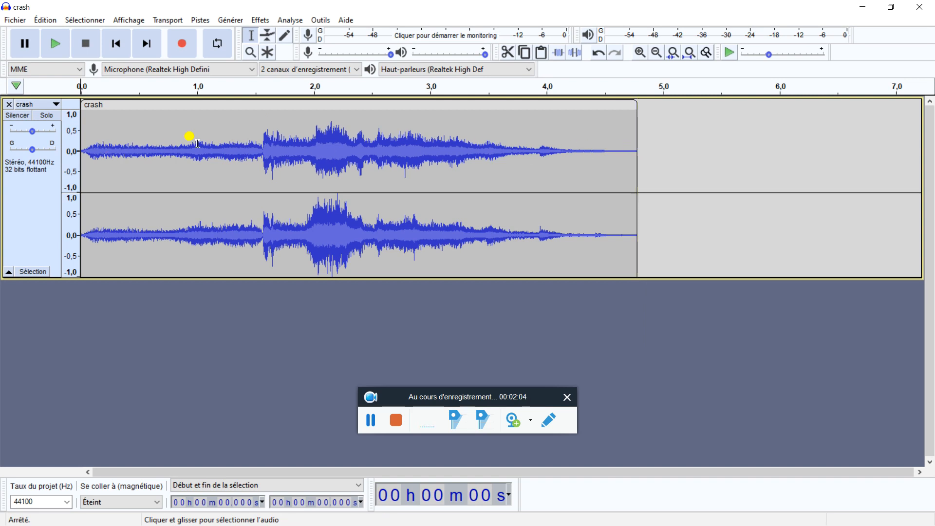
Split the stereo crash track into two mono tracks and delete the lower one.
right_click(31, 193)
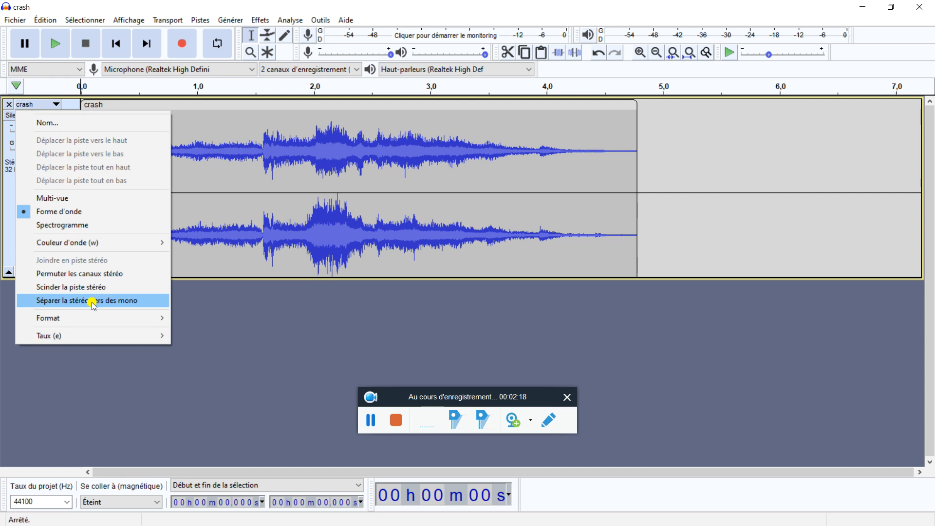
left_click(10, 197)
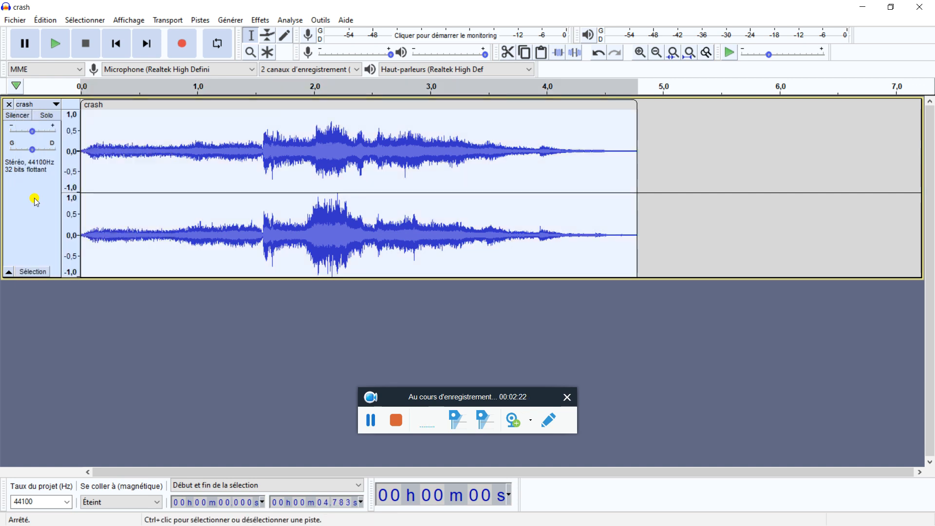
right_click(28, 203)
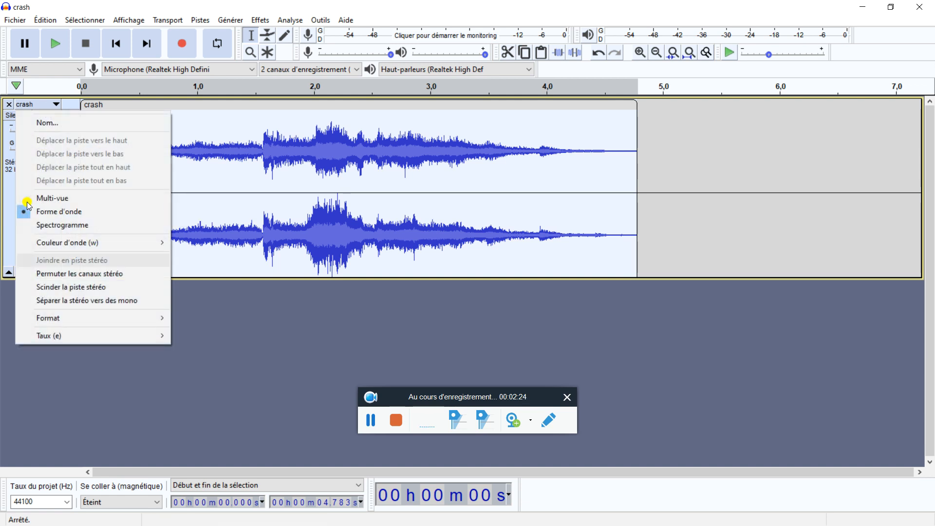
left_click(92, 305)
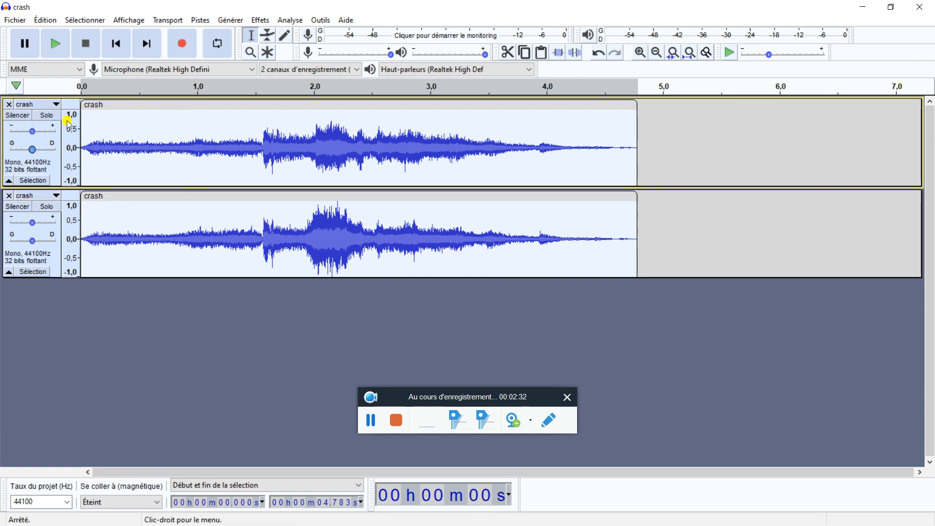
left_click(8, 196)
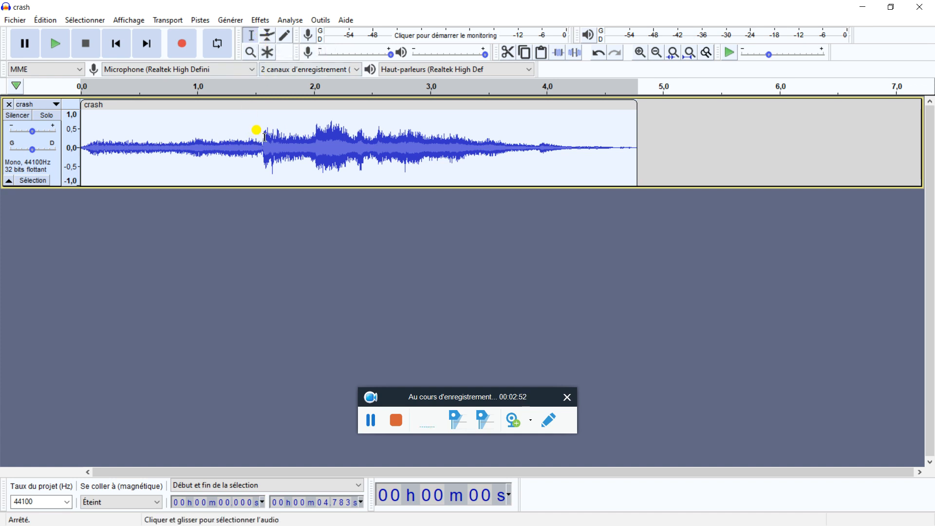
Raise the playback speed, cut the section from about 1.57 s to 1.91 s out of the crash track, and undo the cut.
left_click_drag(264, 138, 302, 138)
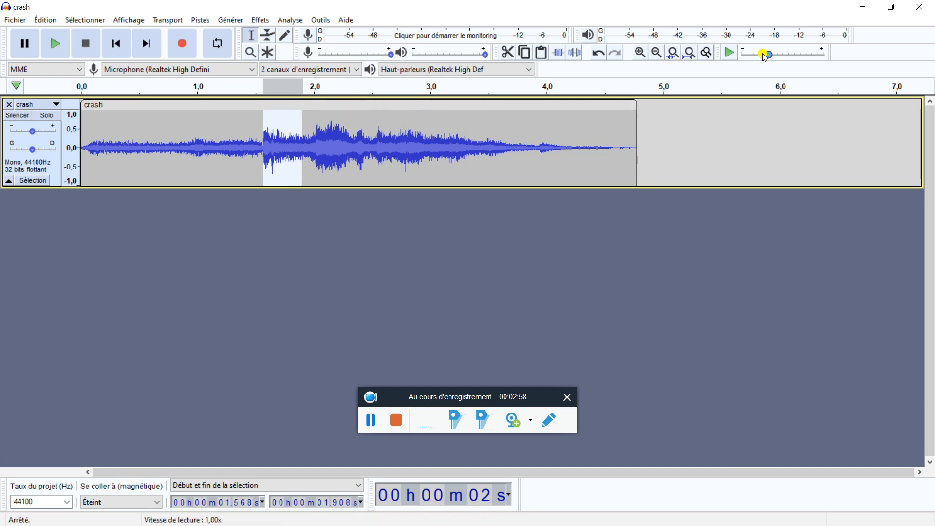
left_click_drag(768, 55, 795, 56)
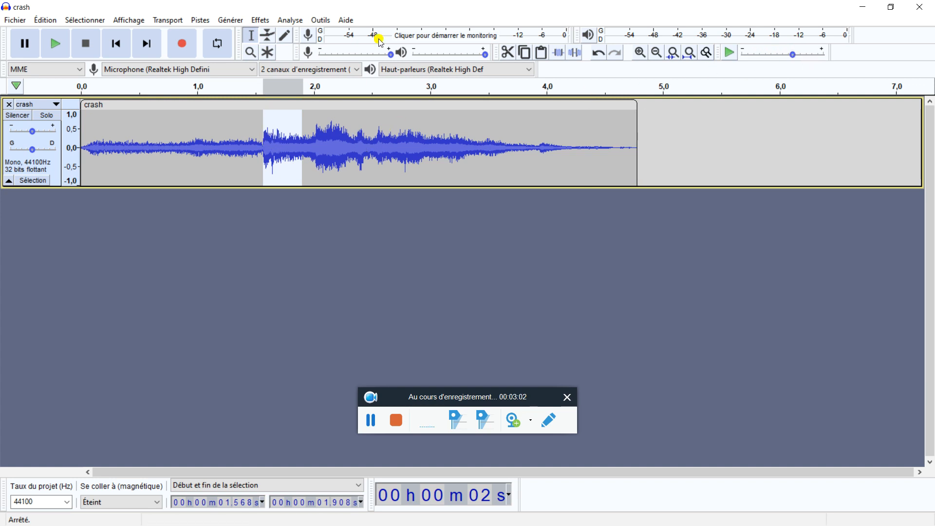
left_click(509, 52)
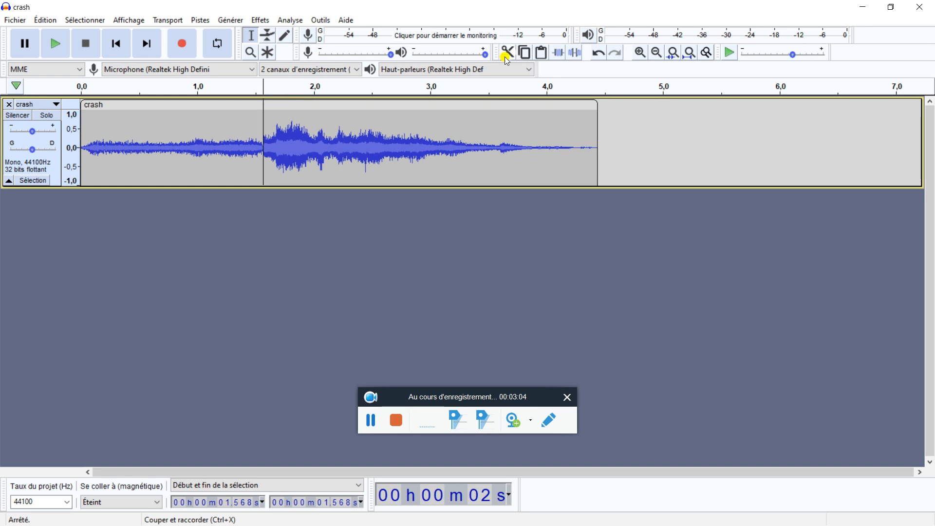
left_click(48, 23)
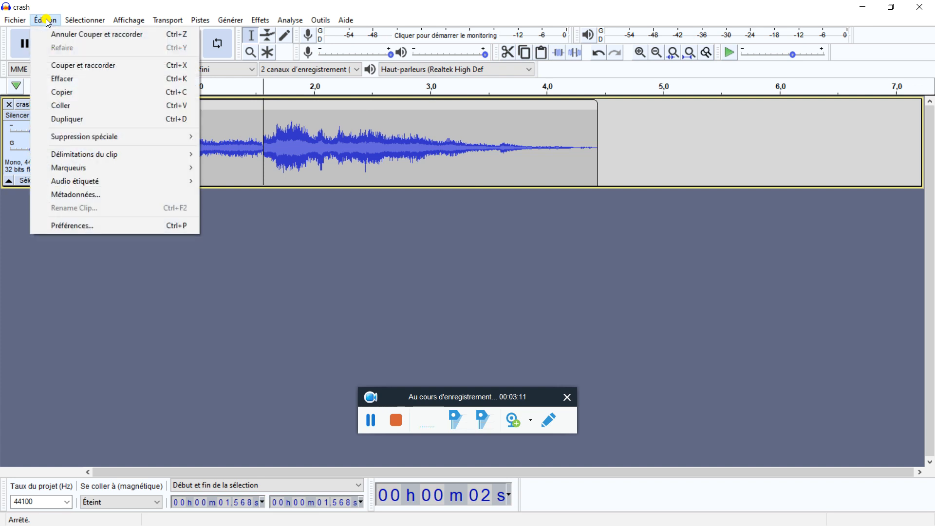
left_click(80, 37)
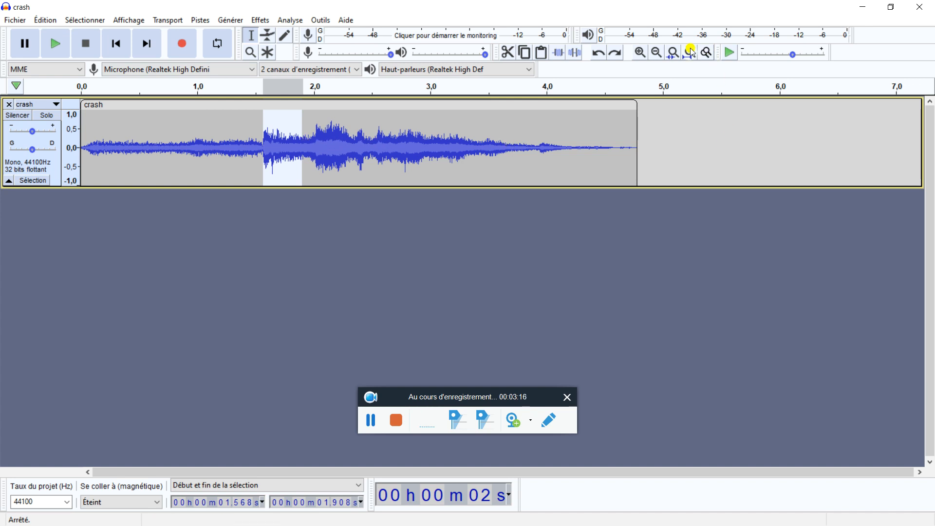
Zoom in on the crash waveform and return the playback speed to normal.
left_click(641, 52)
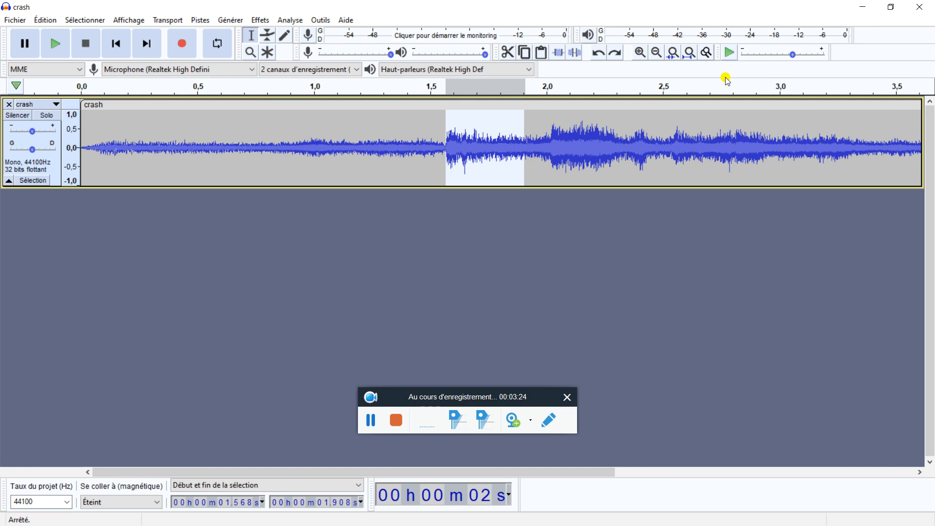
left_click_drag(792, 55, 775, 58)
left_click_drag(774, 59, 768, 57)
Import the accident sound from the bruitage folder as a second track below crash and maximize the project window.
left_click(890, 7)
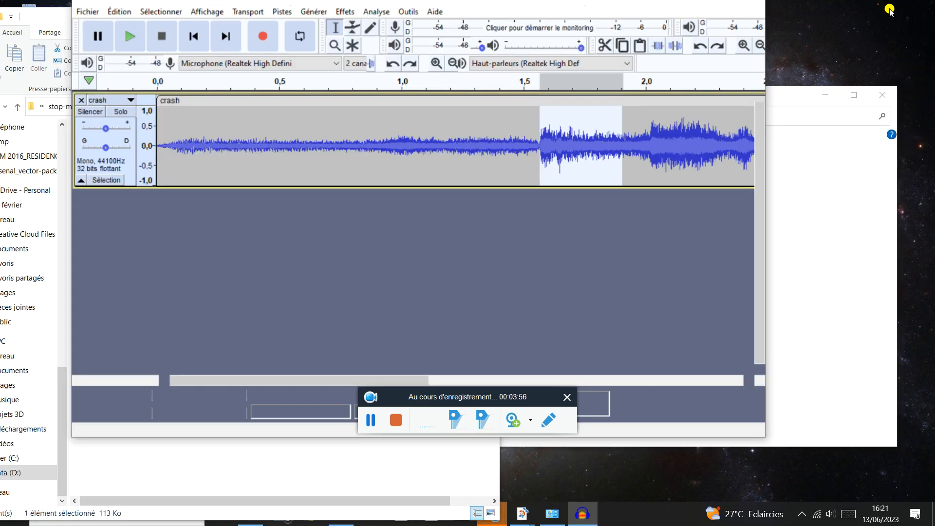
left_click(98, 429)
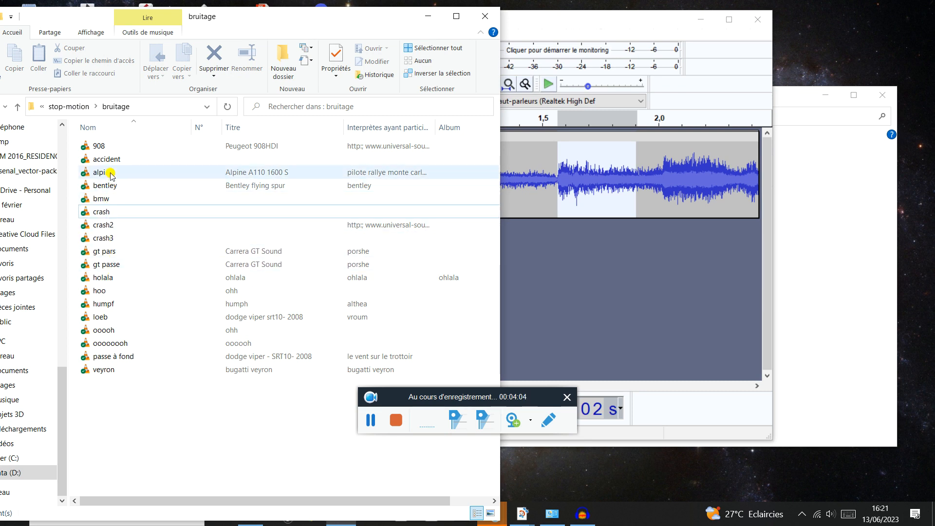
left_click_drag(103, 159, 617, 320)
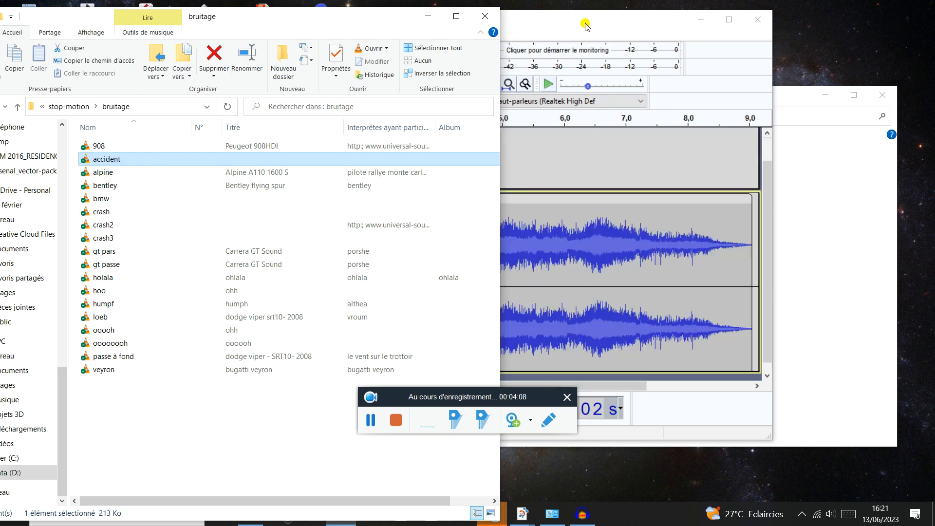
left_click(585, 26)
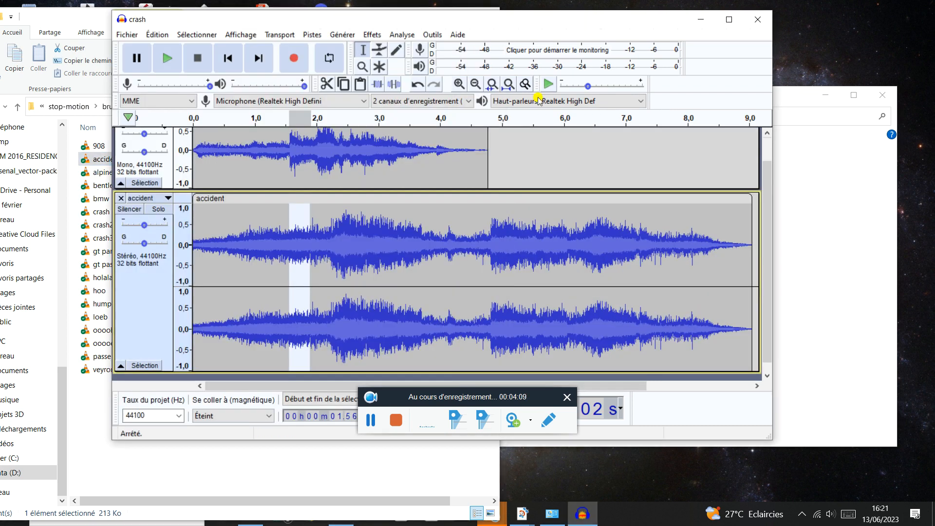
left_click(727, 20)
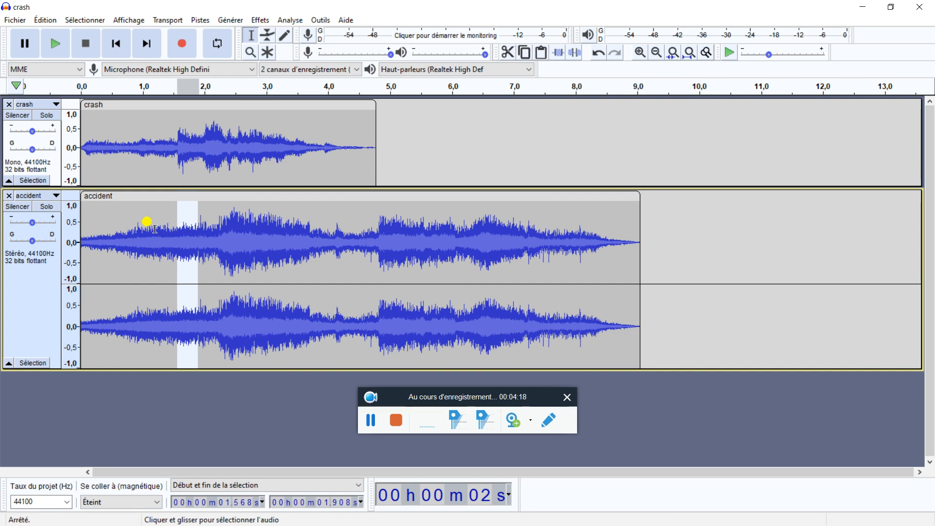
Split the stereo accident track into two mono tracks and delete the lower one.
right_click(20, 302)
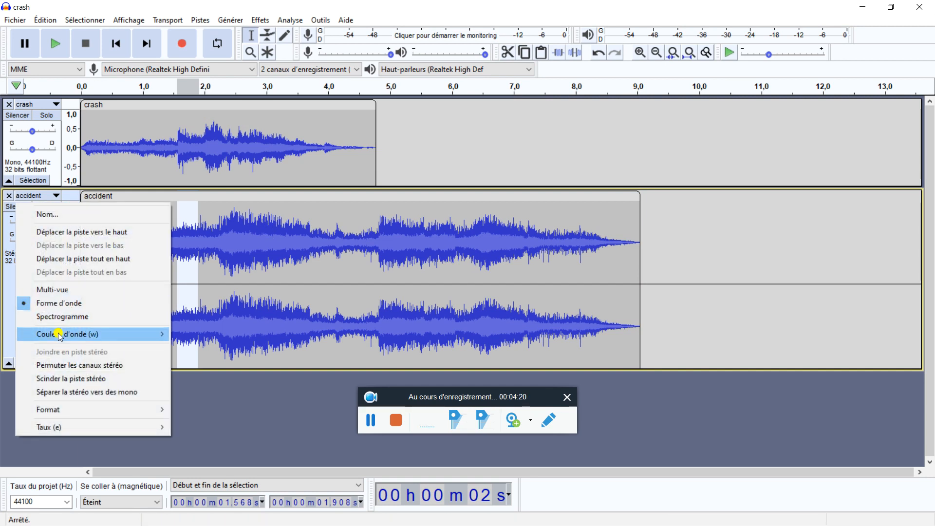
left_click(87, 395)
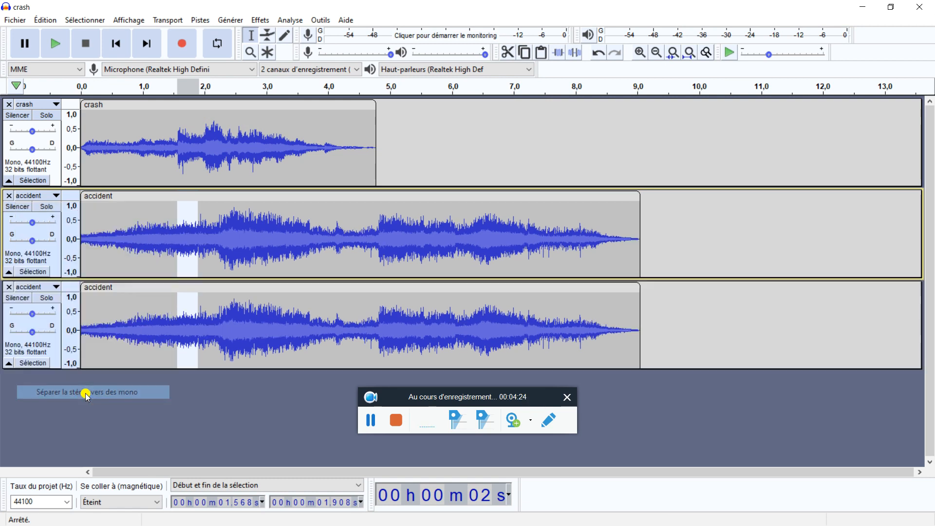
left_click(9, 287)
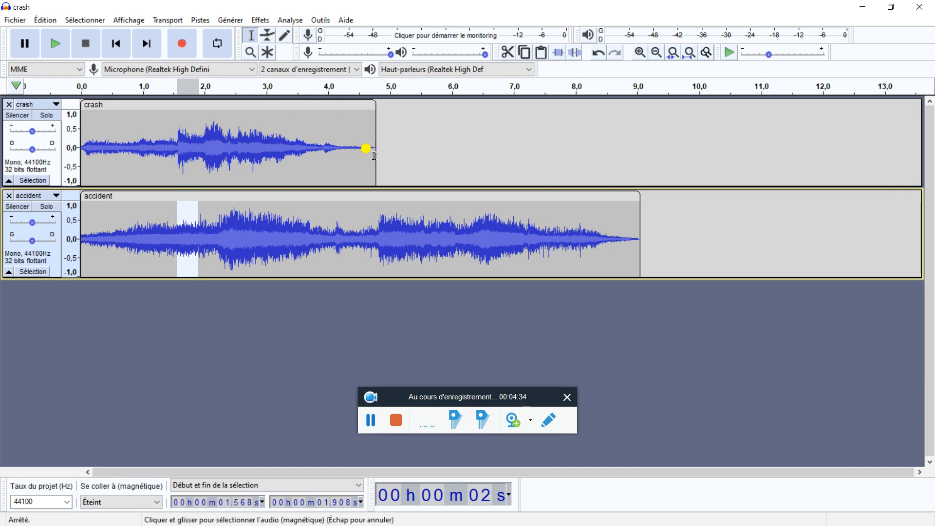
Copy the crash section from about 1.55 s to 2.26 s and paste it into the accident track at about 9.29 s.
left_click_drag(176, 138, 221, 132)
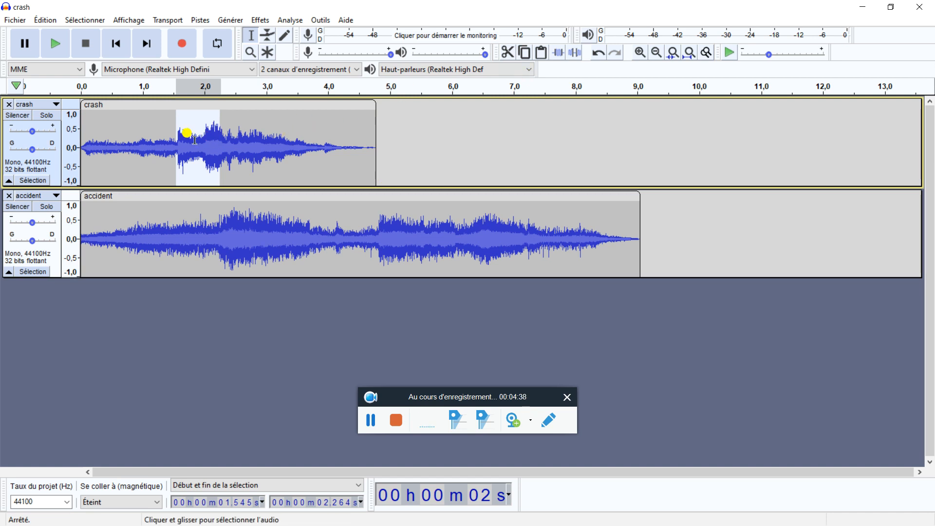
right_click(195, 142)
left_click(240, 163)
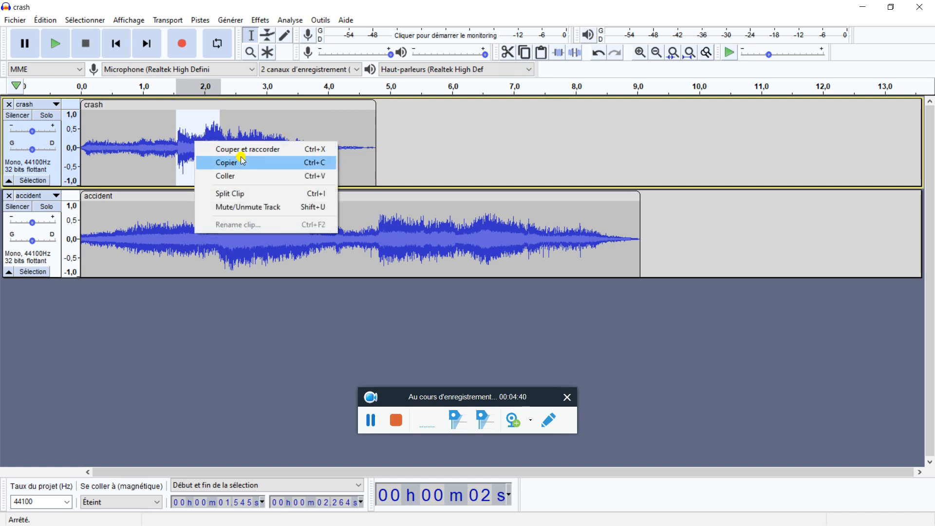
left_click(656, 231)
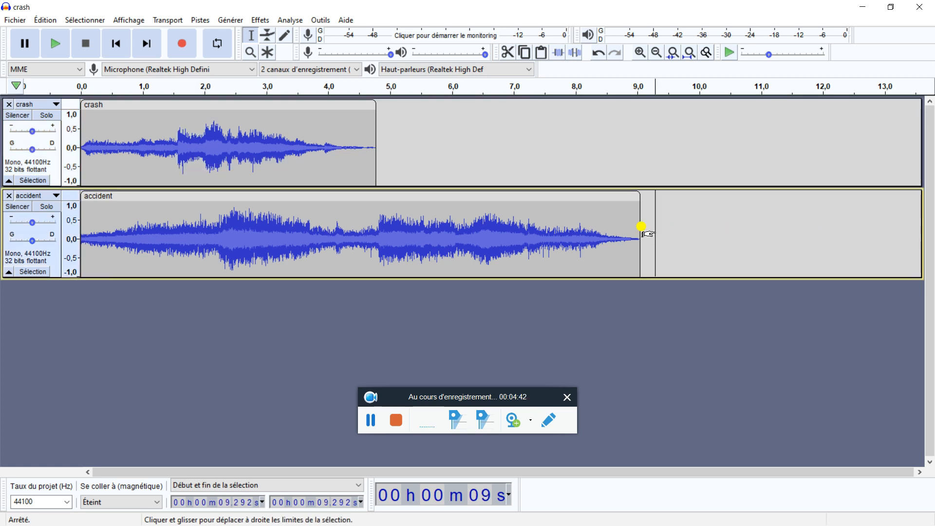
right_click(642, 226)
left_click(682, 239)
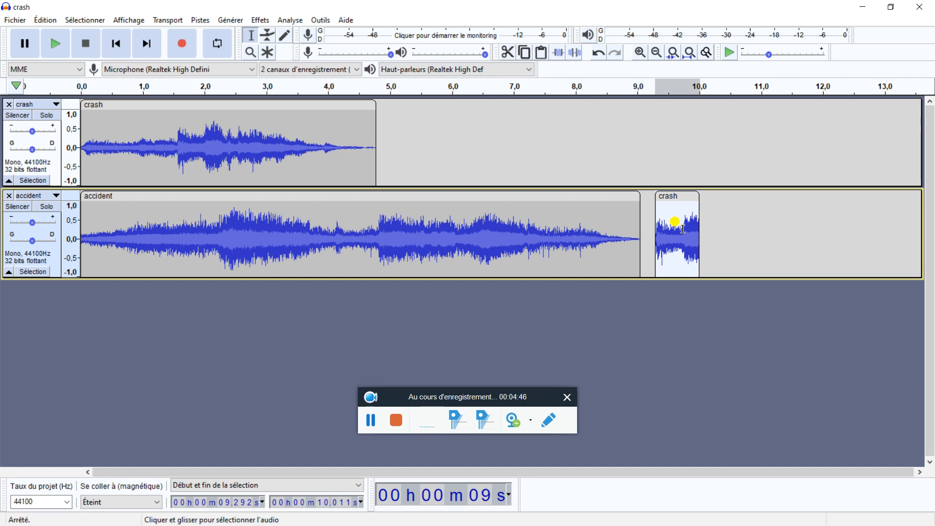